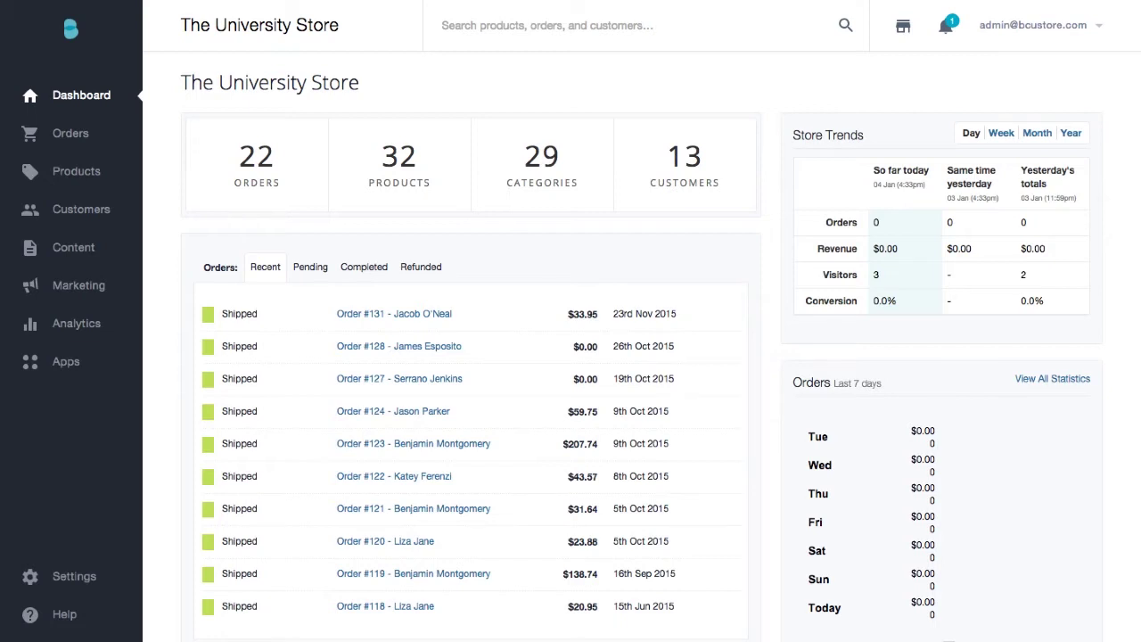
# Download a backup of the Classic Next theme containing only the customized files.
pyautogui.click(75, 585)
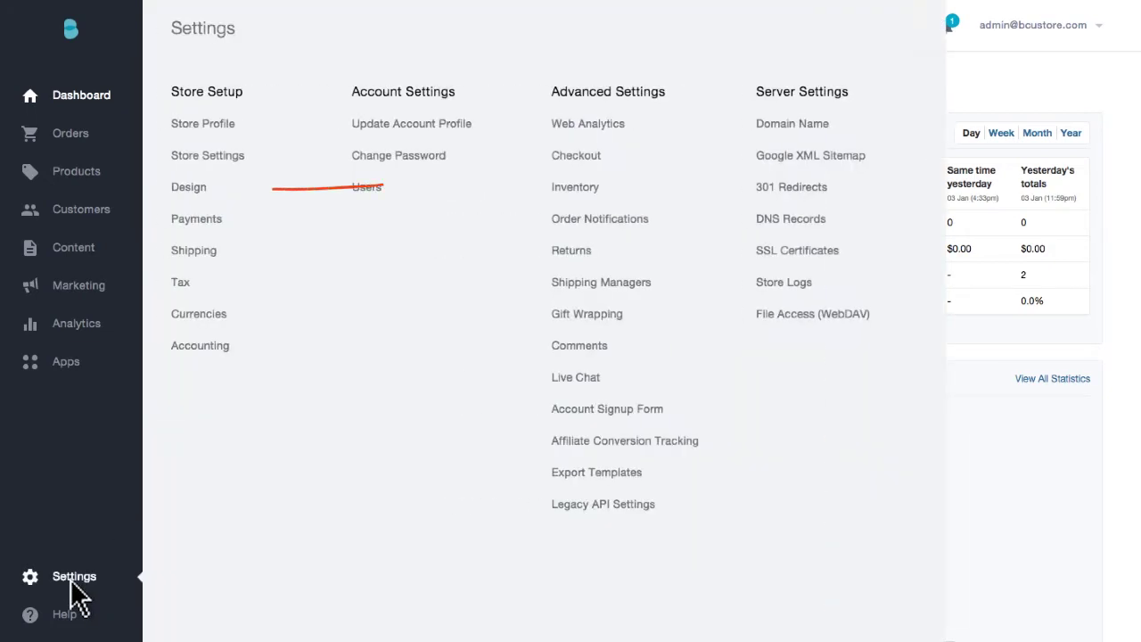
pyautogui.click(188, 187)
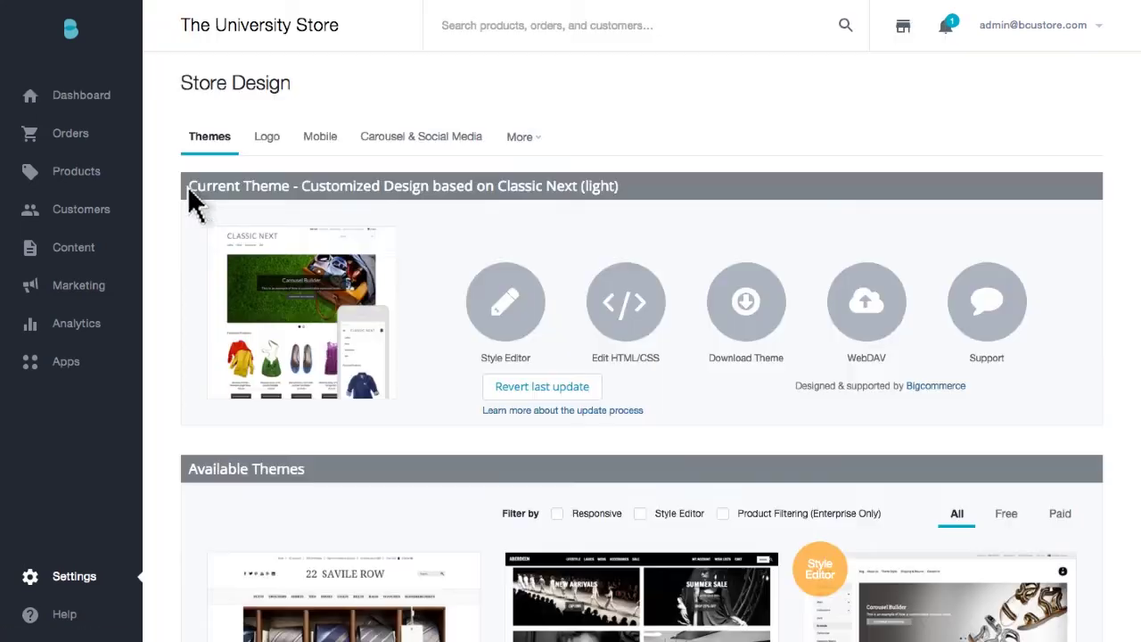
pyautogui.click(747, 307)
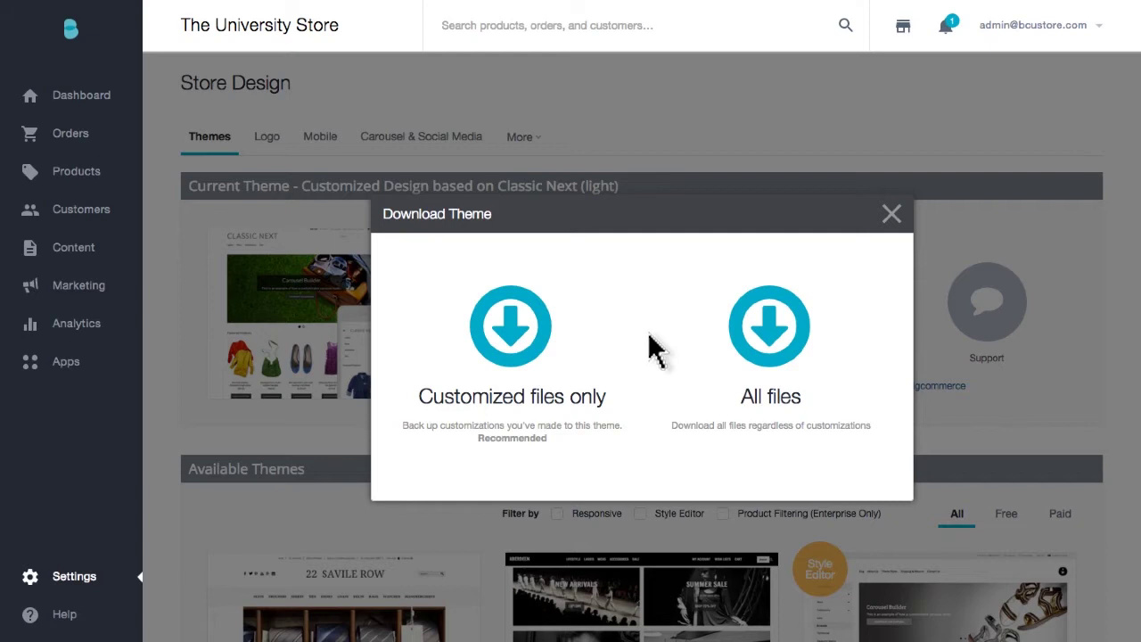
pyautogui.click(510, 339)
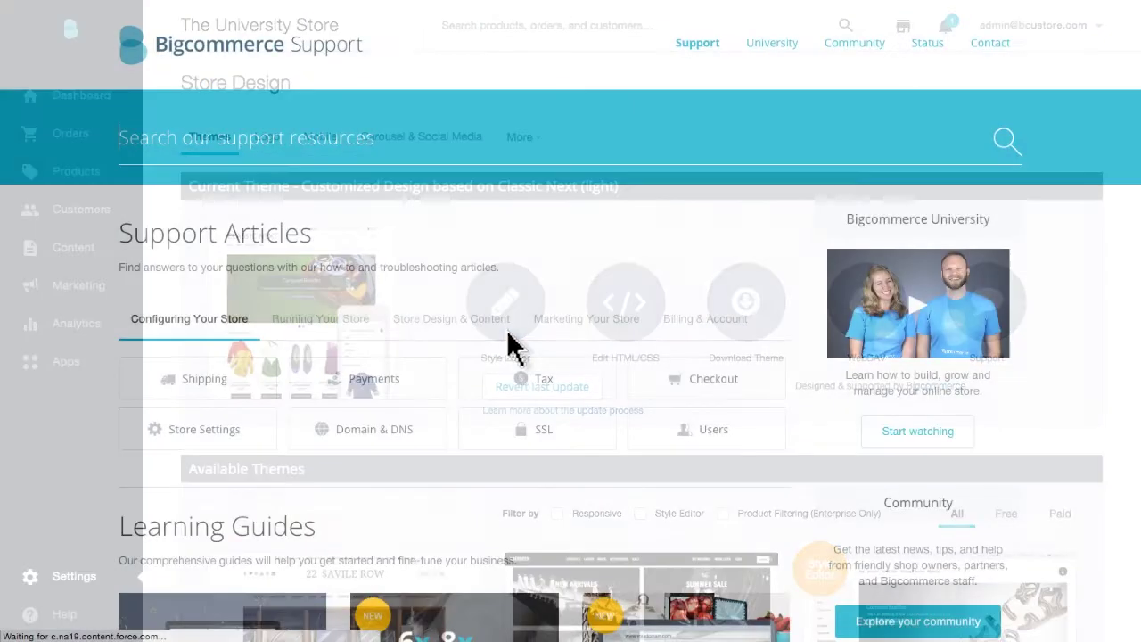
# Search Support for 'backup' and open the Backing Up Your Store article.
pyautogui.write('backup')
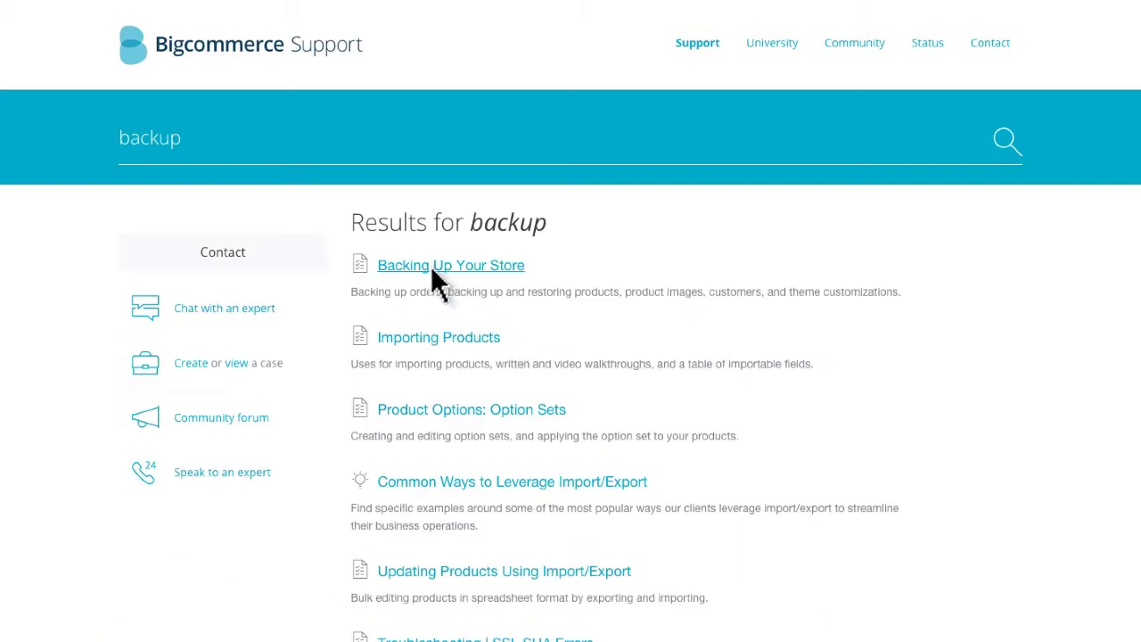
pyautogui.click(431, 266)
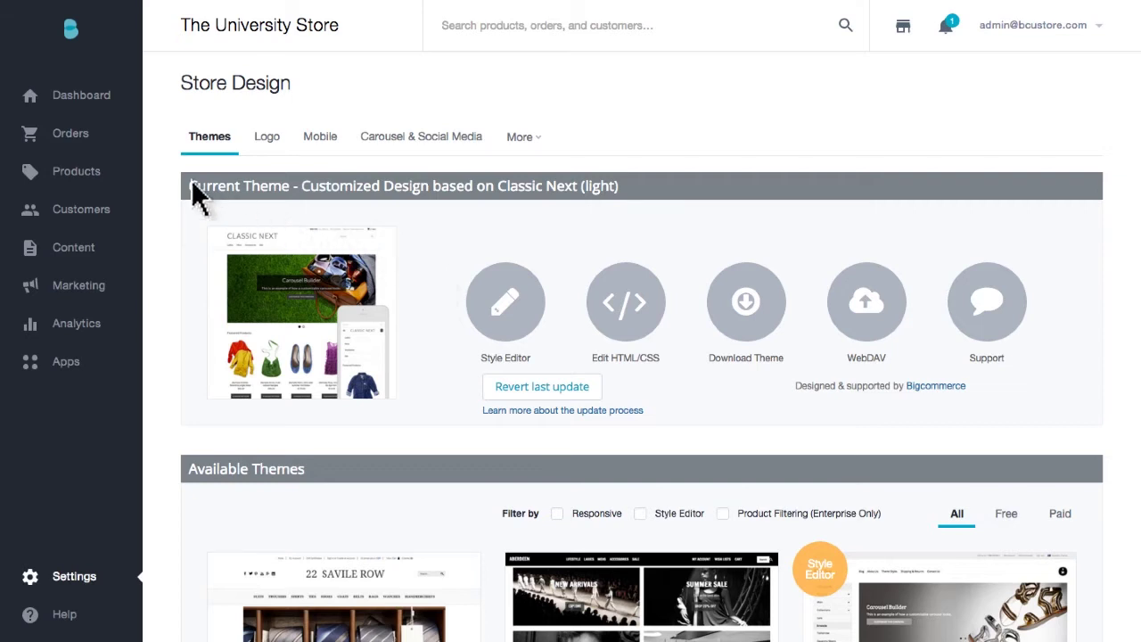
pyautogui.moveTo(77, 143)
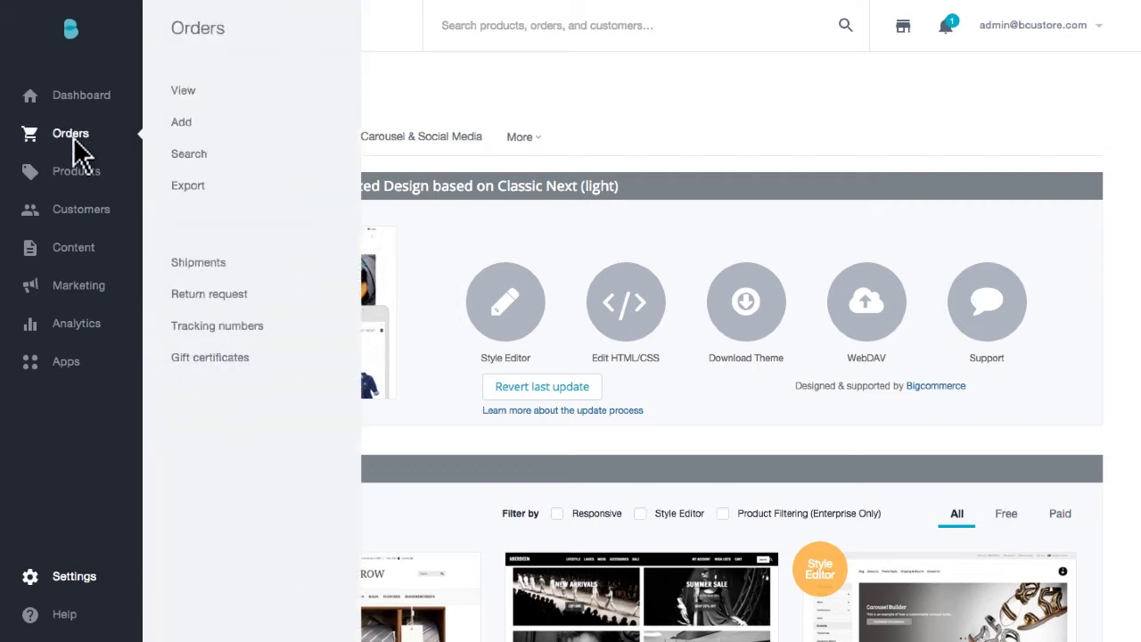
# Set the orders export to the Default template and CSV format, leaving server saving off.
pyautogui.click(195, 189)
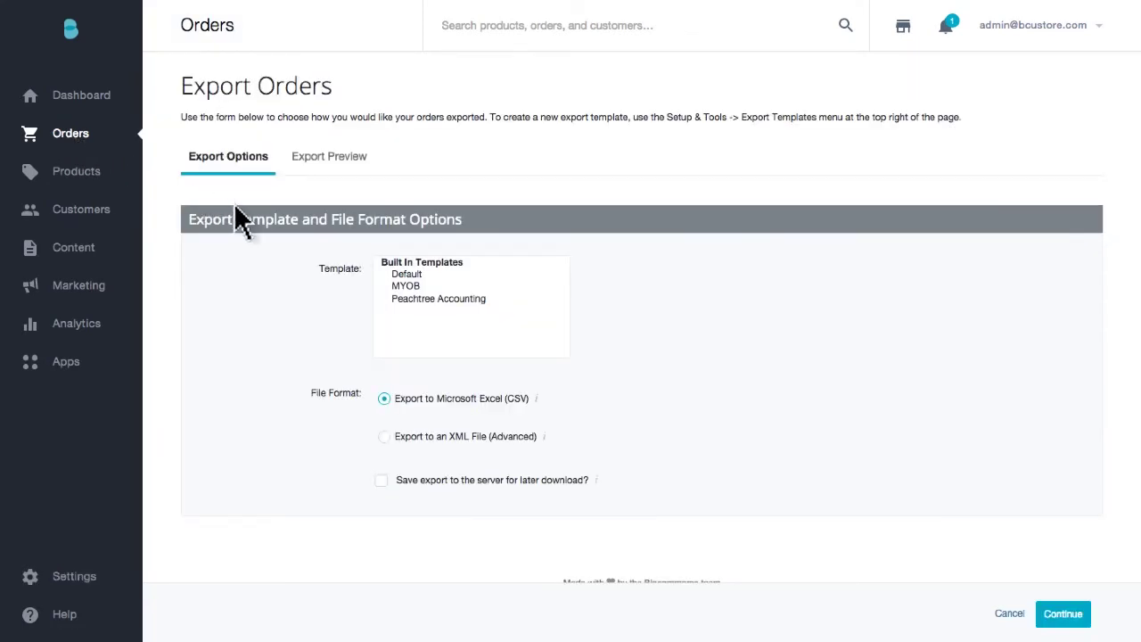
pyautogui.click(413, 277)
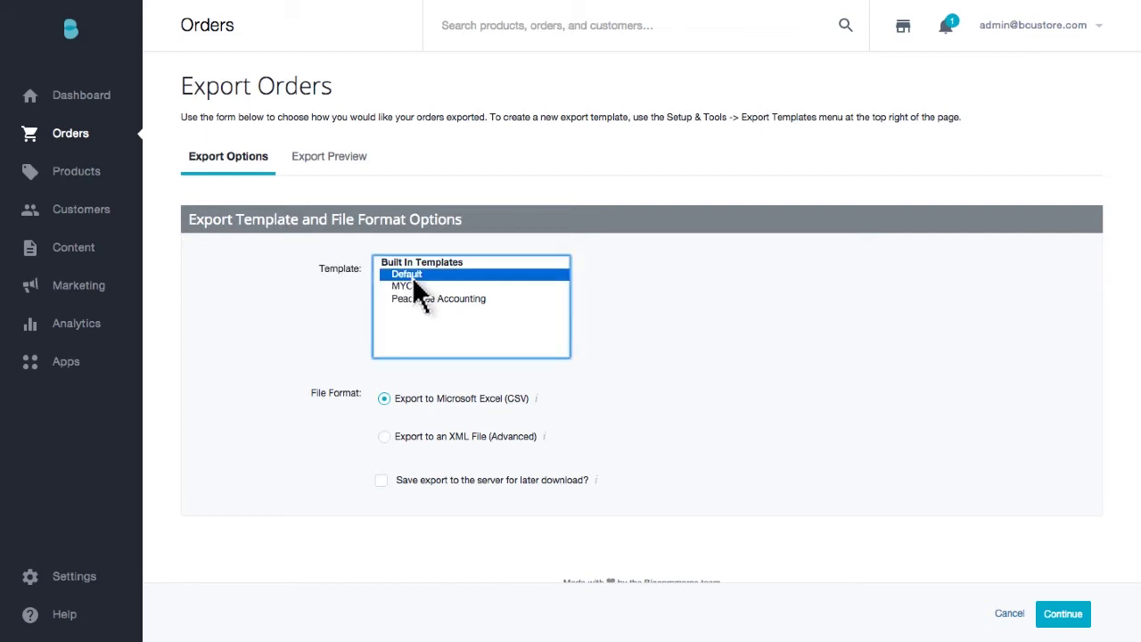
pyautogui.click(406, 370)
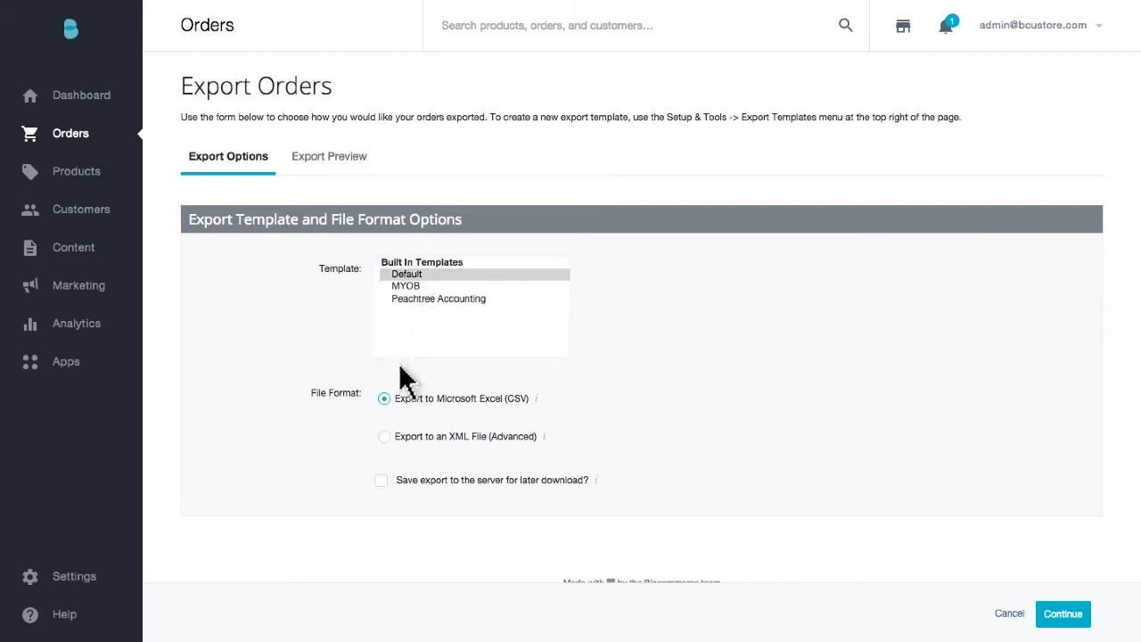
pyautogui.click(380, 480)
pyautogui.click(380, 480)
pyautogui.click(1065, 617)
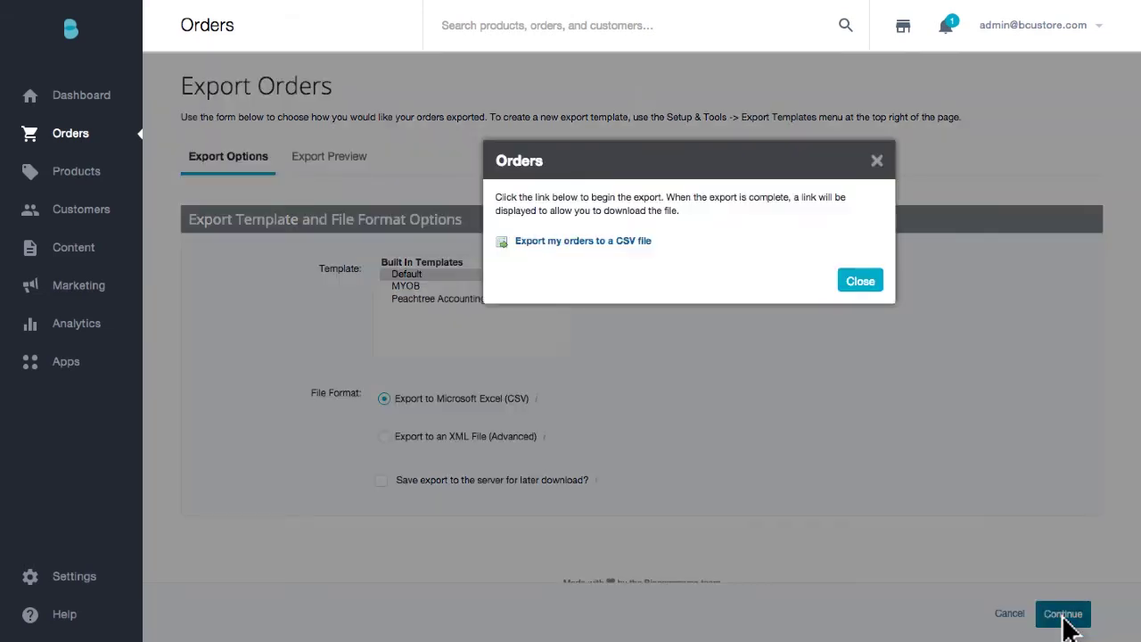
# Generate the orders CSV file and download it.
pyautogui.click(584, 242)
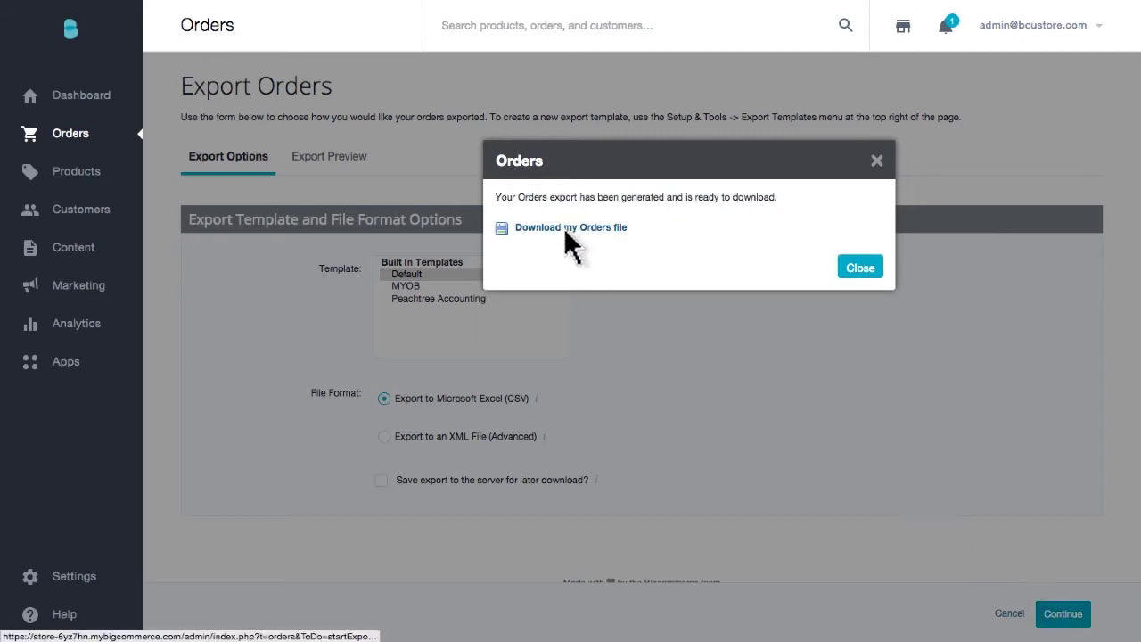
pyautogui.click(565, 229)
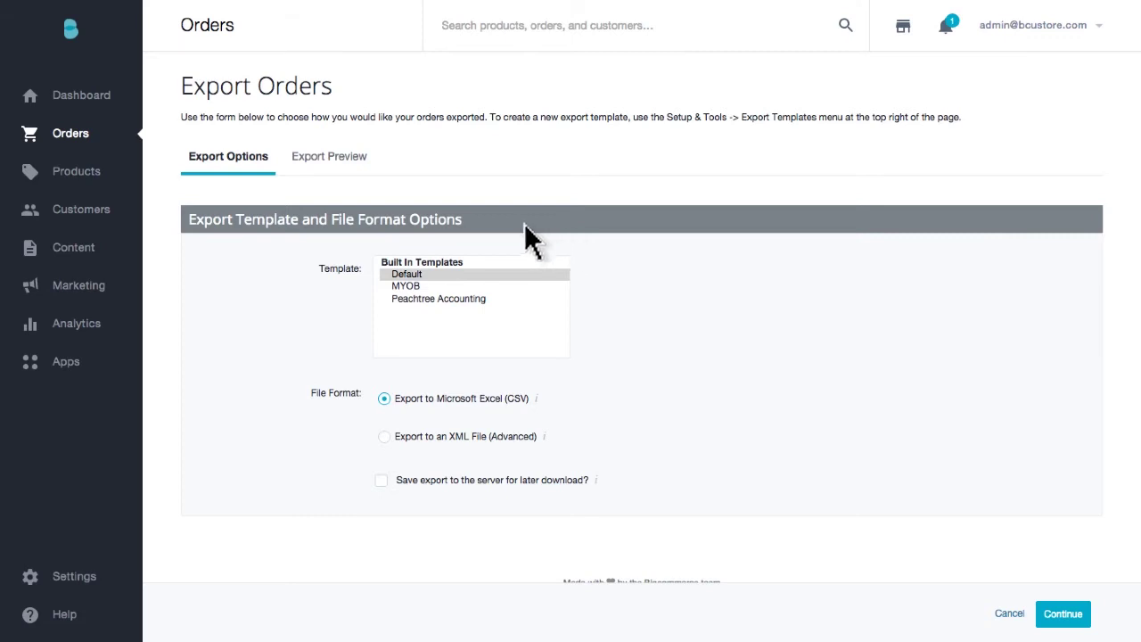
pyautogui.moveTo(82, 182)
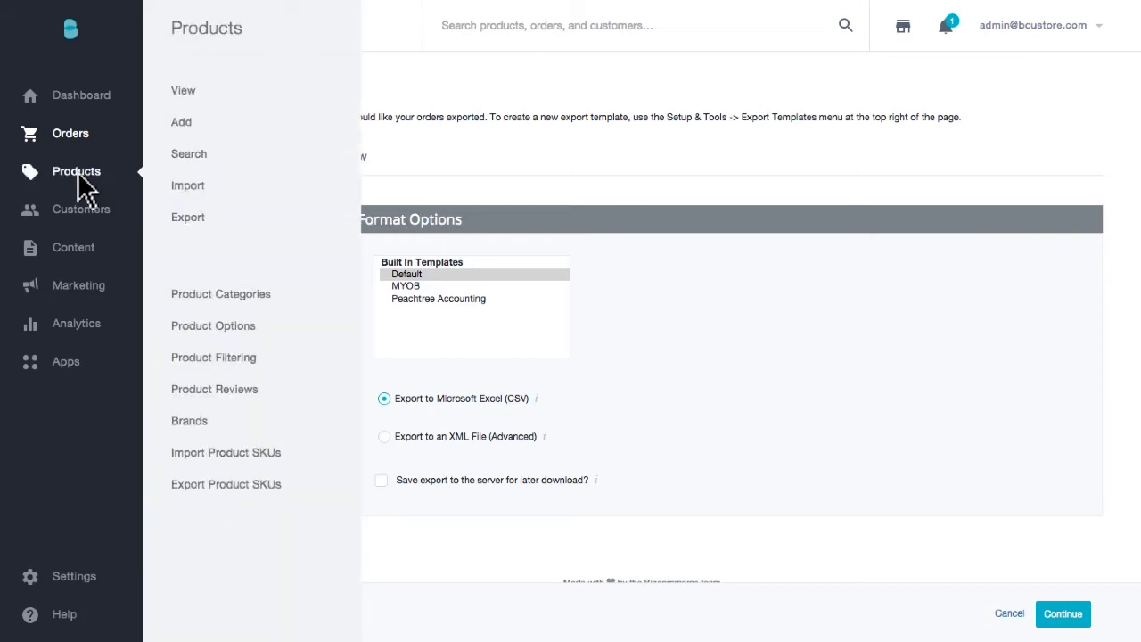
# Export products with the Bulk Edit template to a CSV file and download it.
pyautogui.click(189, 219)
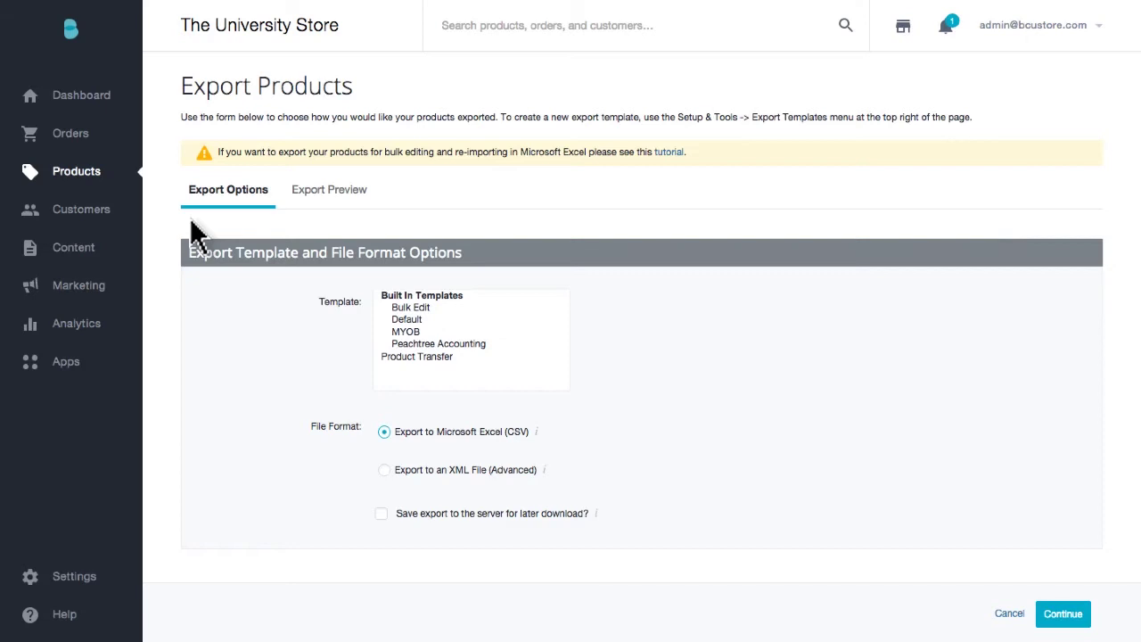
pyautogui.click(411, 308)
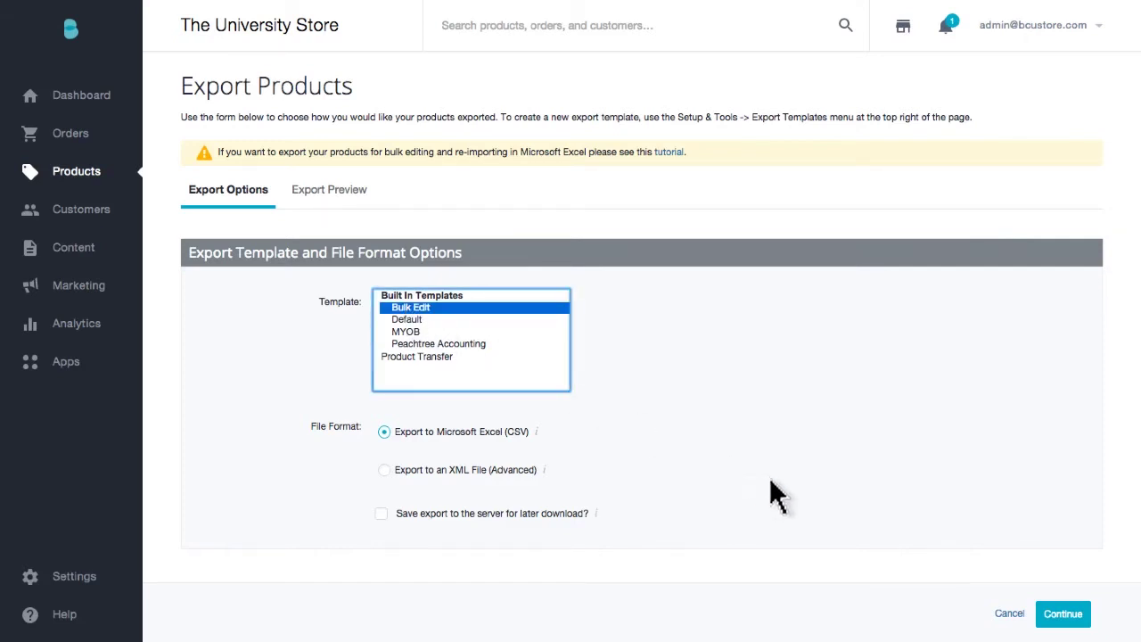
pyautogui.click(1065, 621)
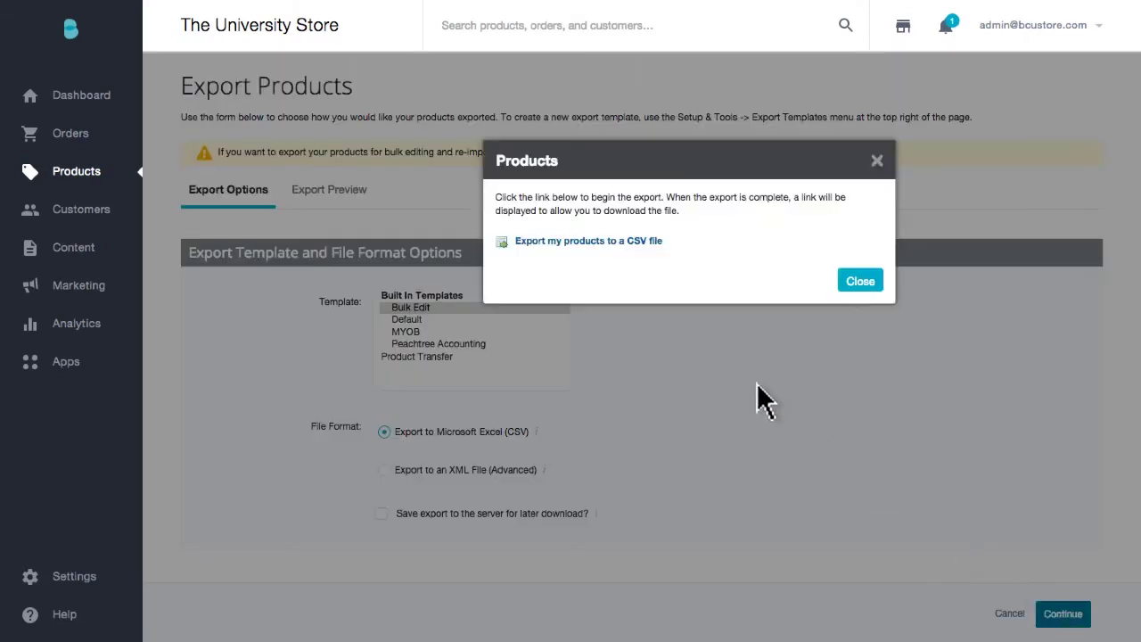
pyautogui.click(576, 245)
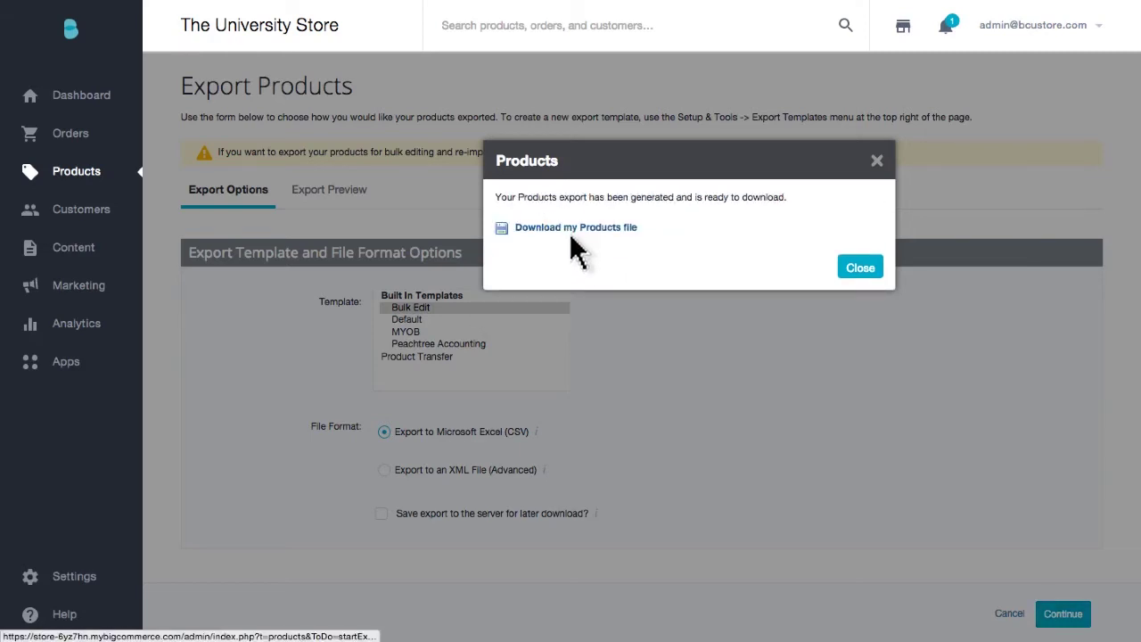
pyautogui.click(568, 229)
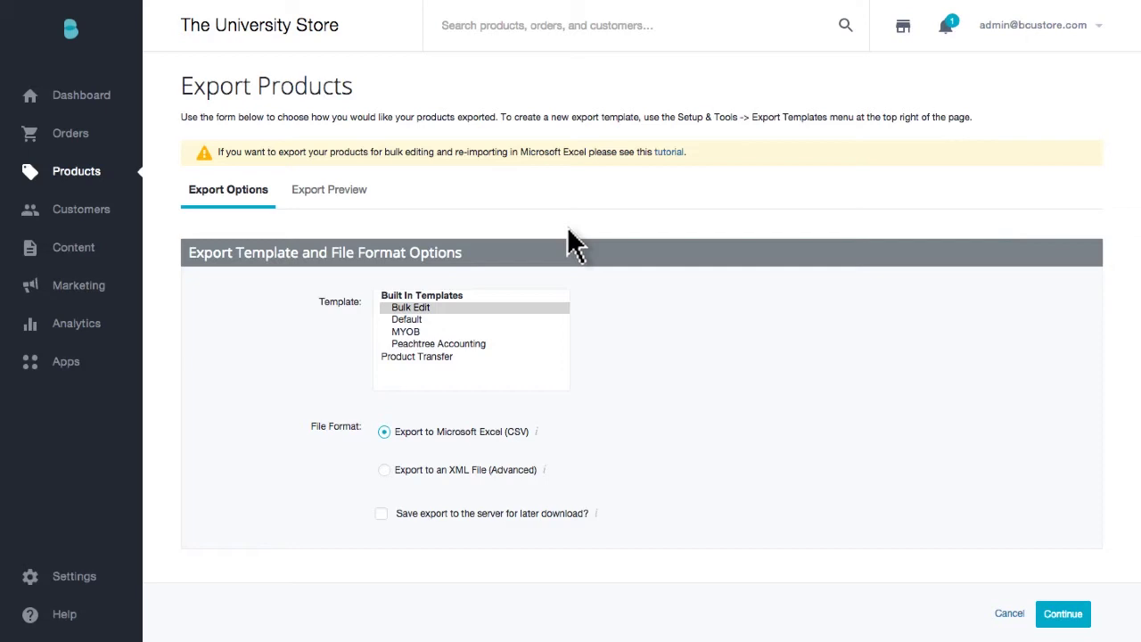
# Open the File Access (WebDAV) settings page showing the store's connection details.
pyautogui.click(75, 584)
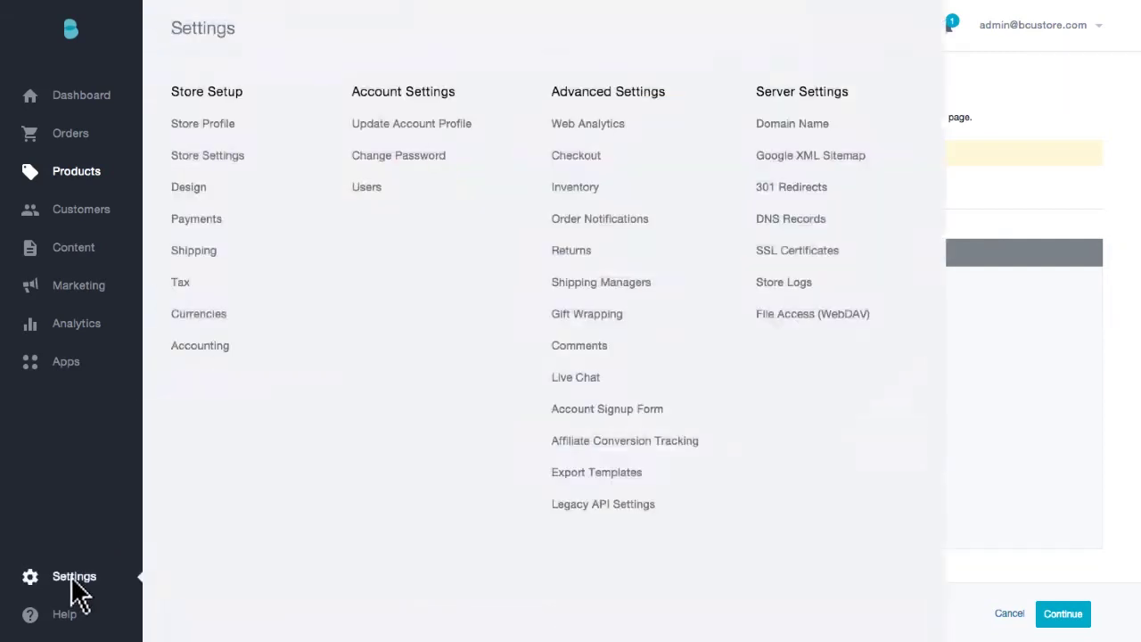
pyautogui.click(790, 315)
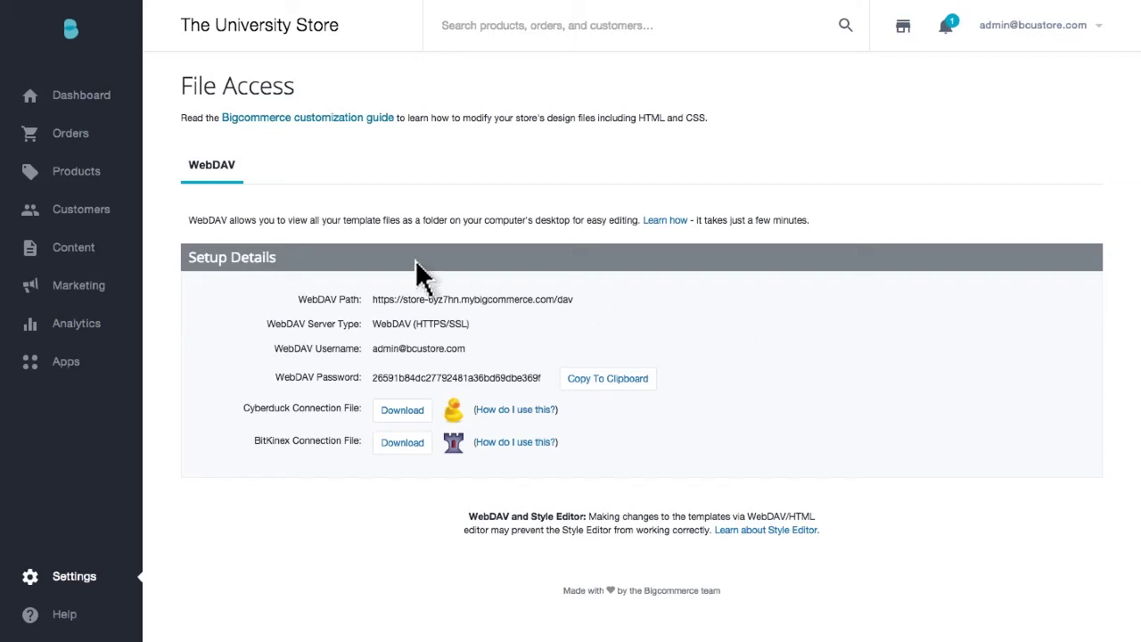
pyautogui.click(77, 214)
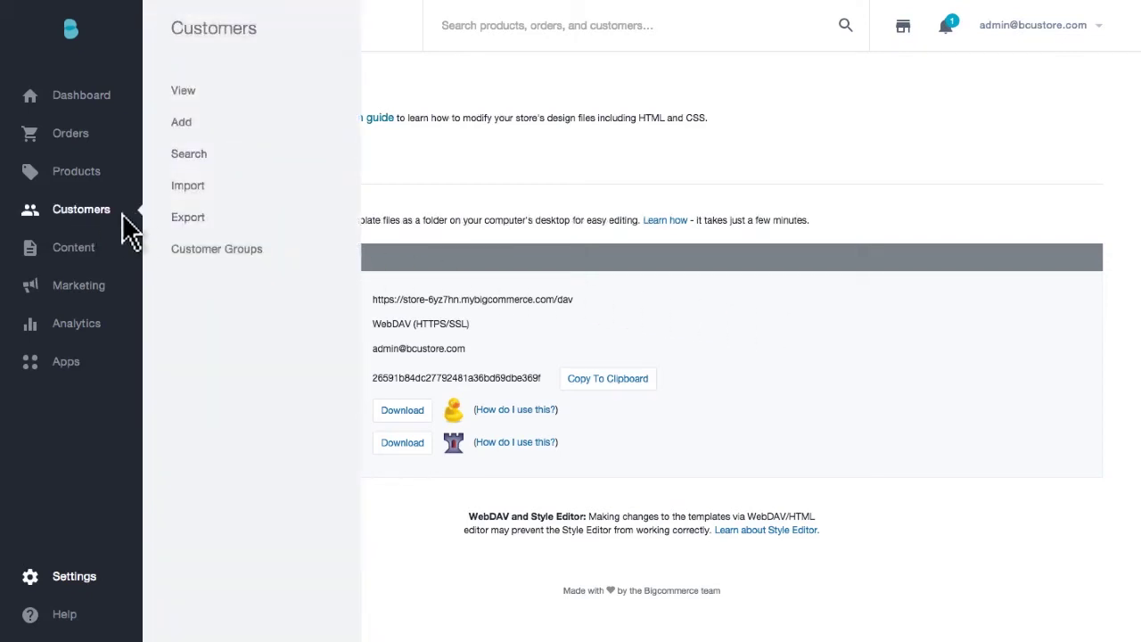
# Export customers with the Default template to a CSV file and download the customers file.
pyautogui.click(188, 218)
pyautogui.click(407, 286)
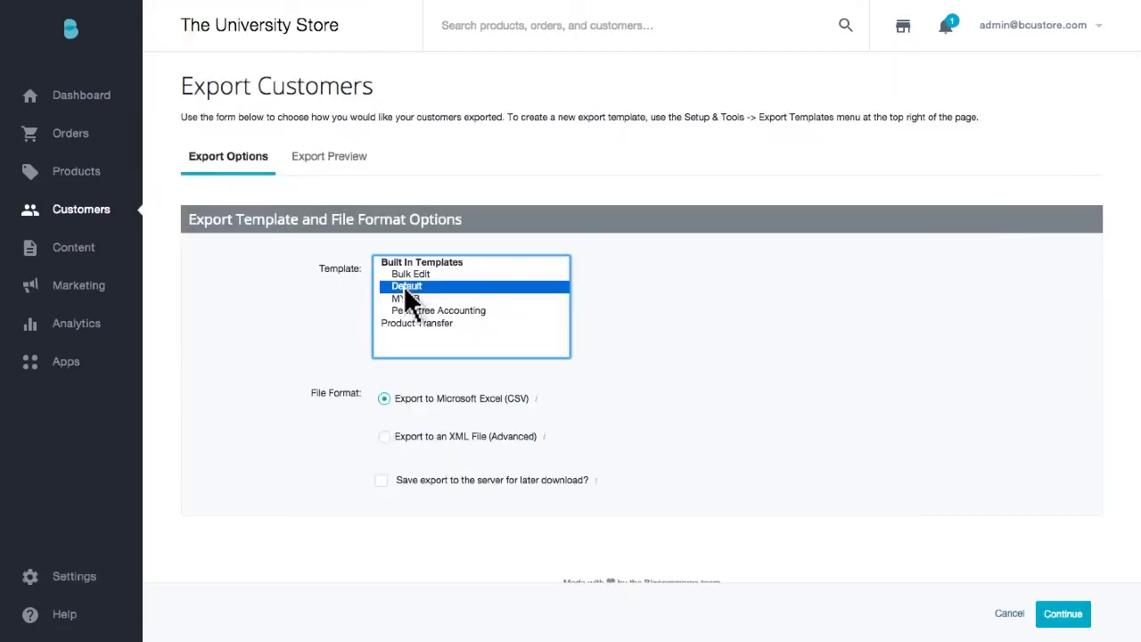
pyautogui.click(1064, 615)
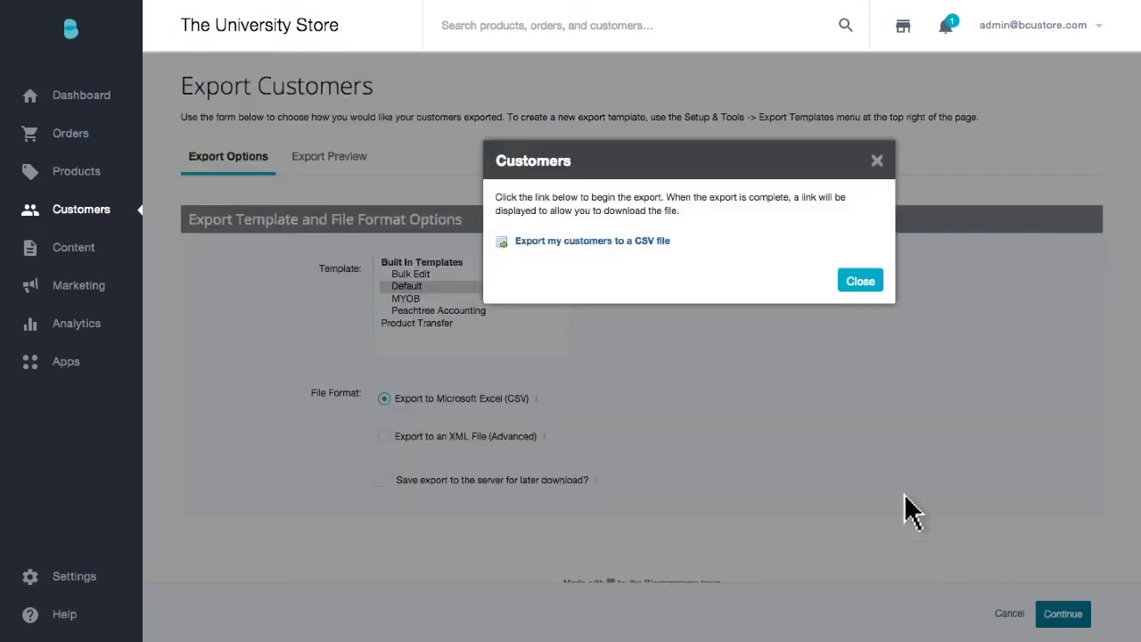
pyautogui.click(582, 245)
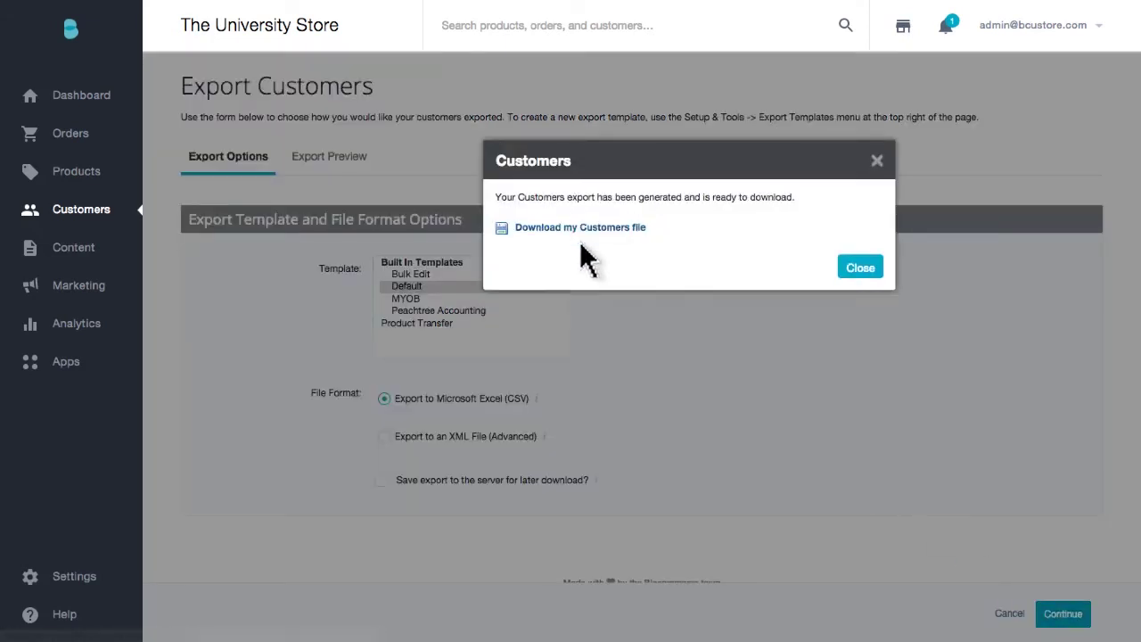
pyautogui.click(576, 227)
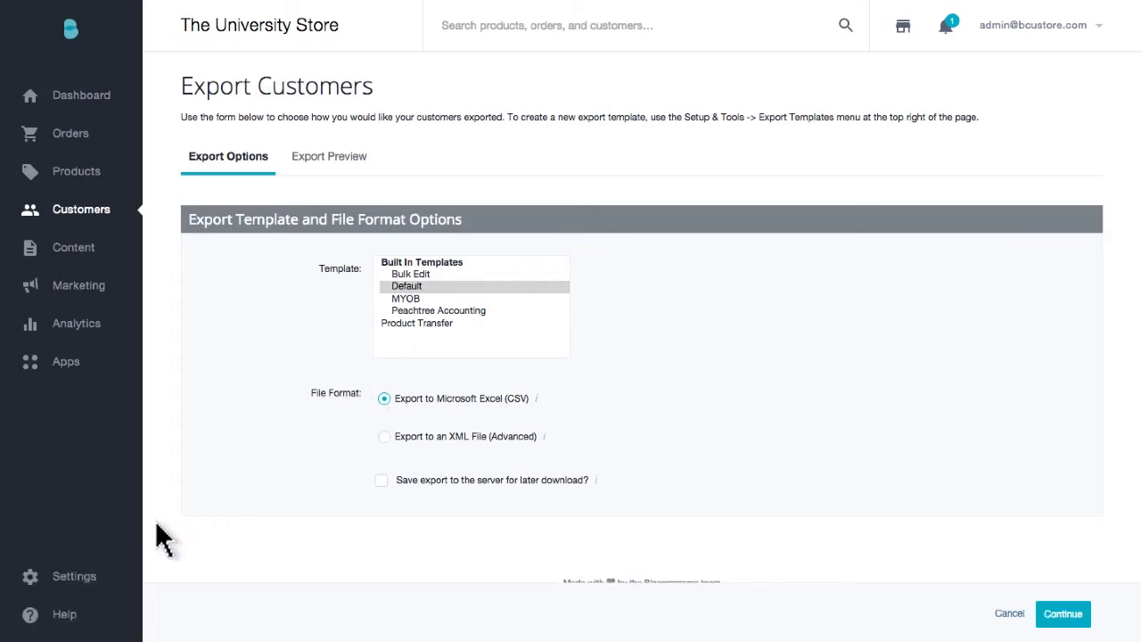
pyautogui.click(40, 584)
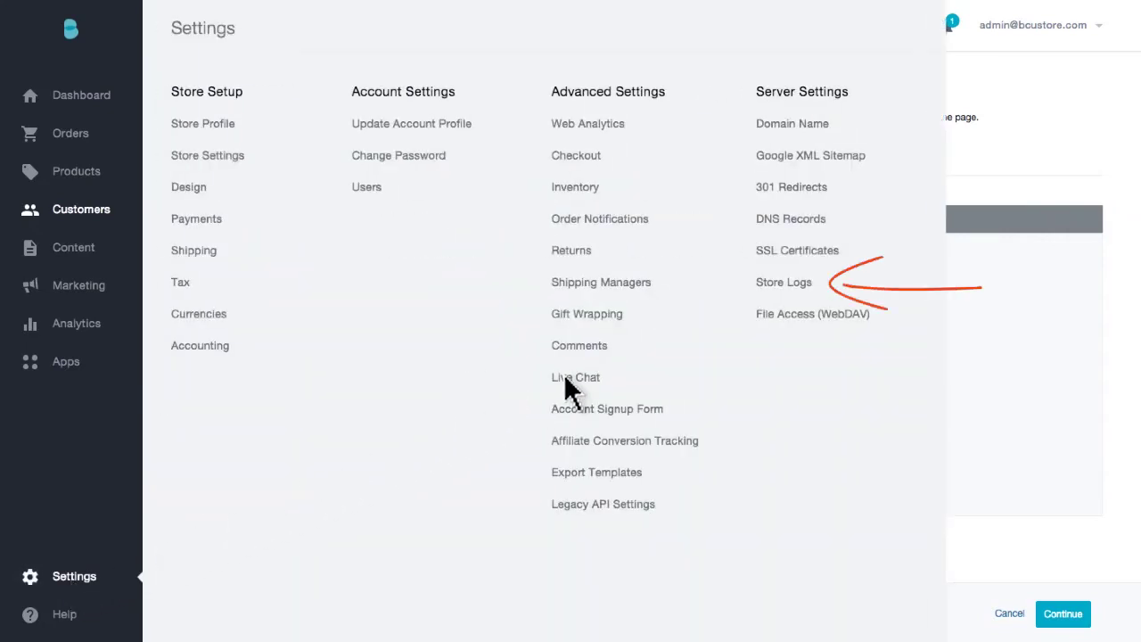
# Open Store Logs and expand the first declined Braintree payment error.
pyautogui.click(783, 285)
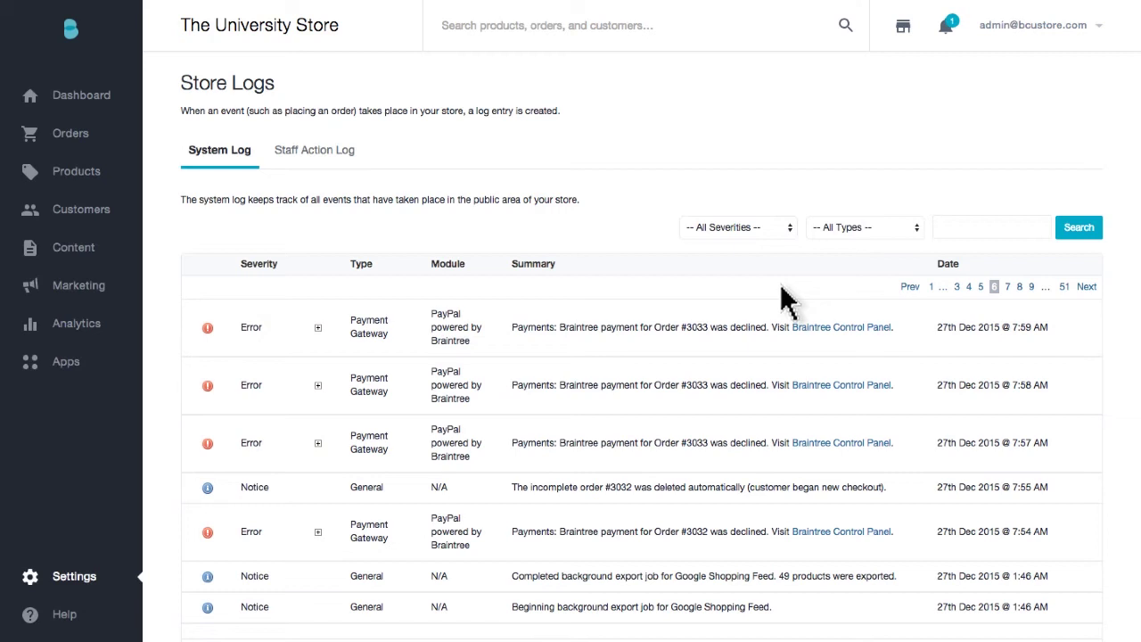
pyautogui.click(318, 328)
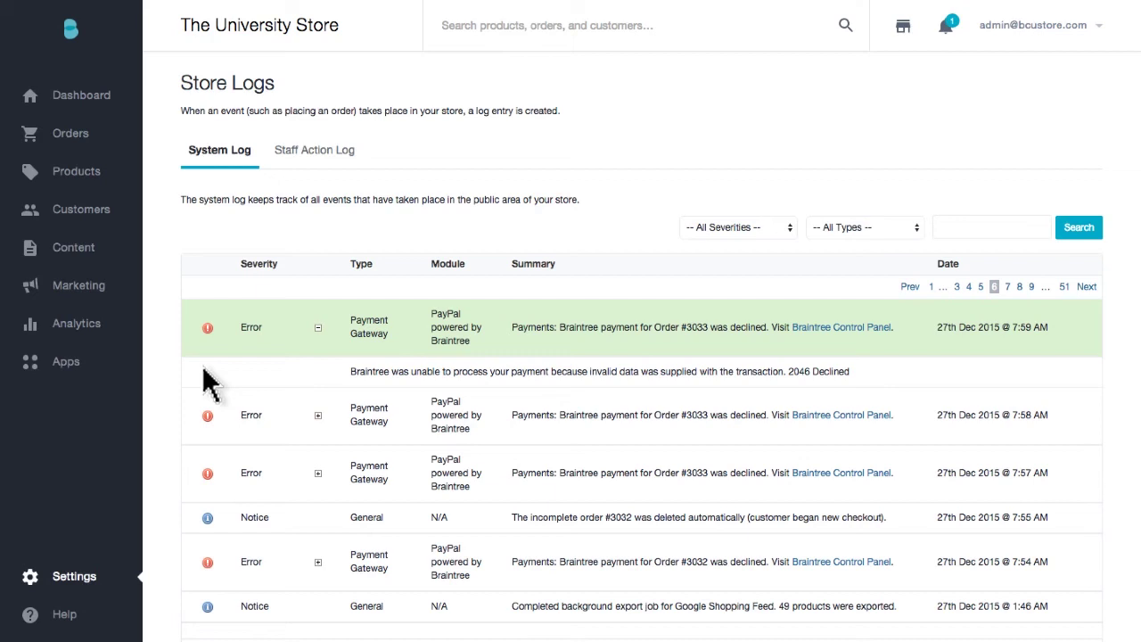
# Switch to the Staff Action Log to review recent staff activity.
pyautogui.click(308, 152)
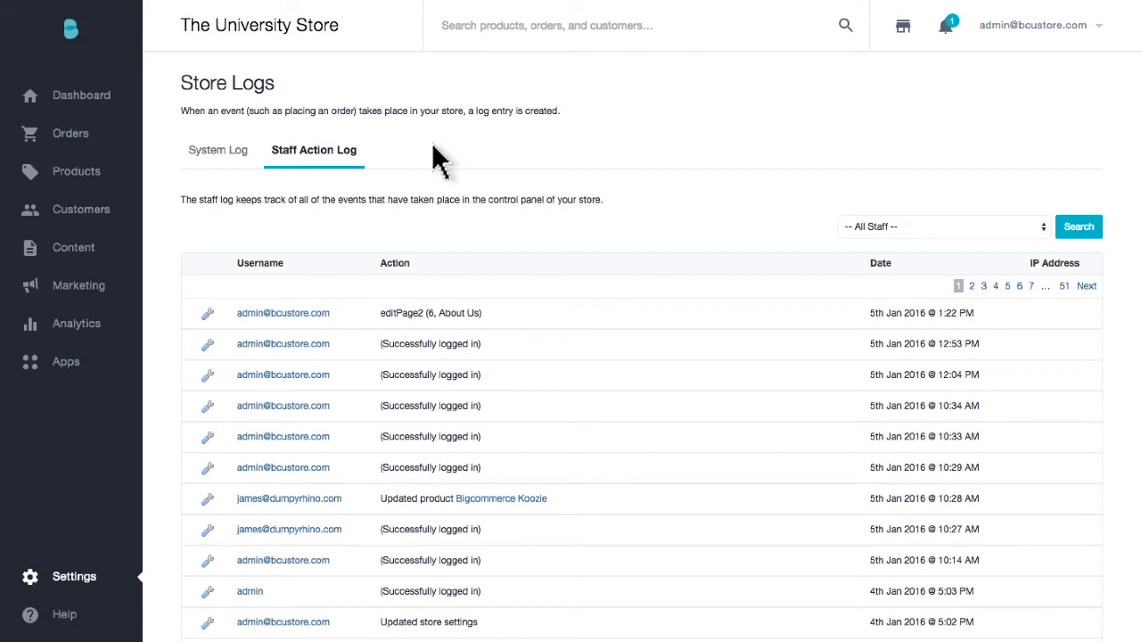
pyautogui.click(75, 578)
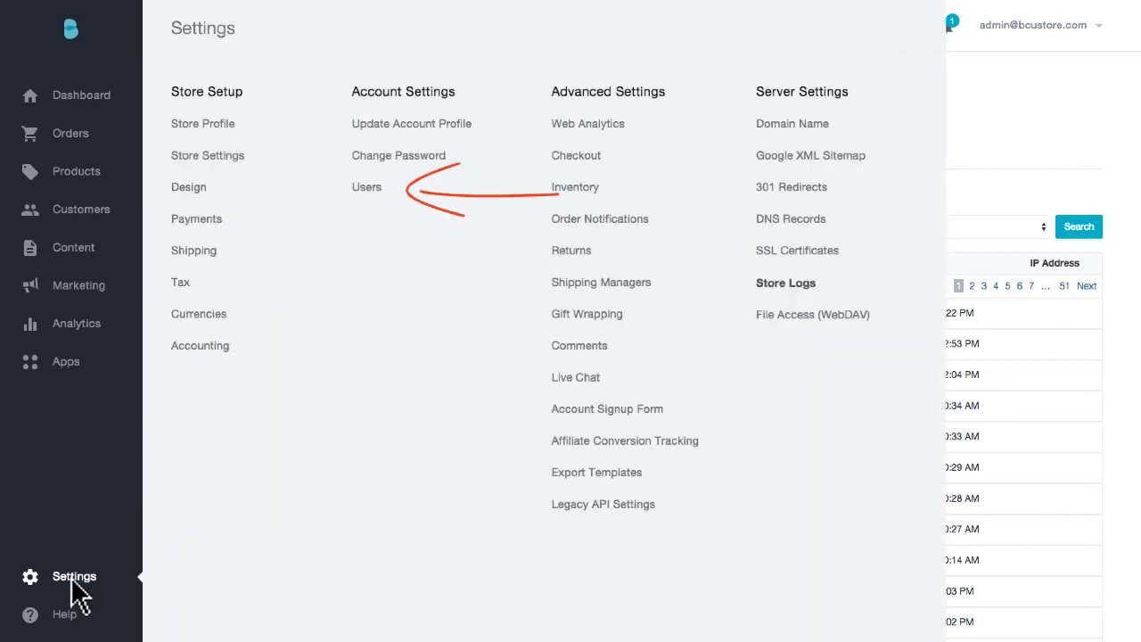
# Start a new user account and enter the new user's e-mail address.
pyautogui.click(367, 187)
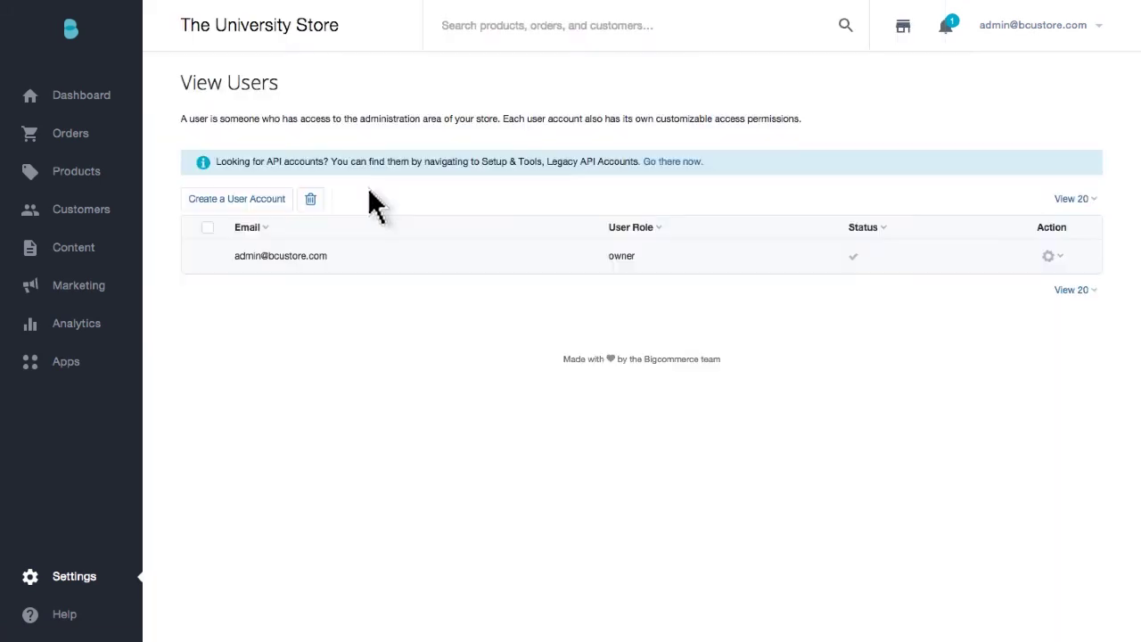
pyautogui.click(234, 200)
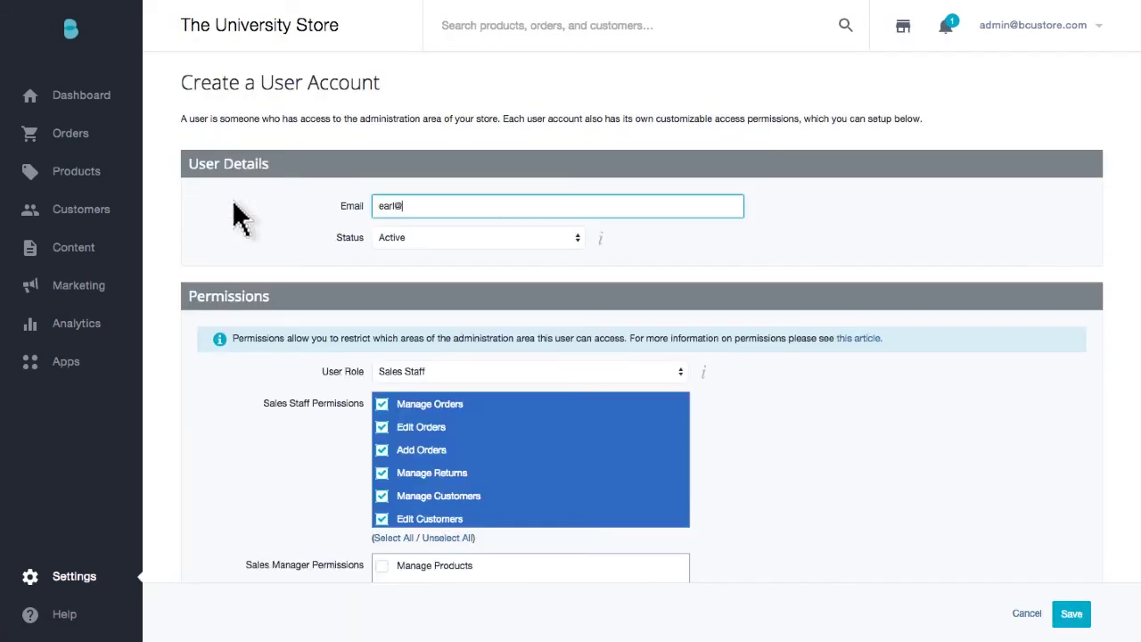
pyautogui.scroll(-3, 232, 200)
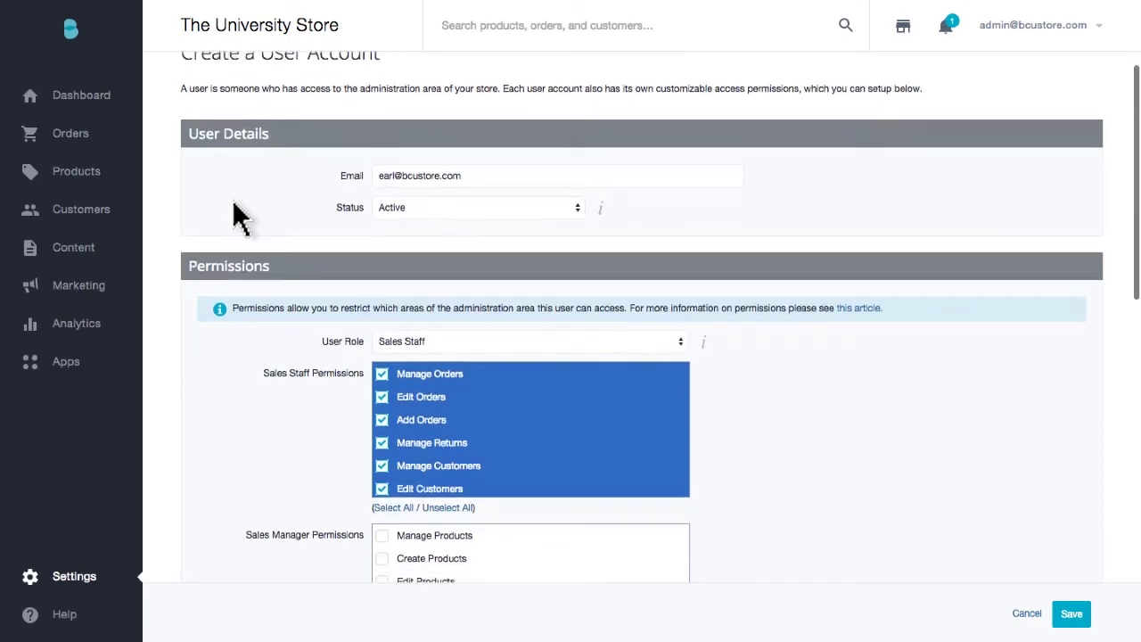
pyautogui.scroll(-3, 233, 200)
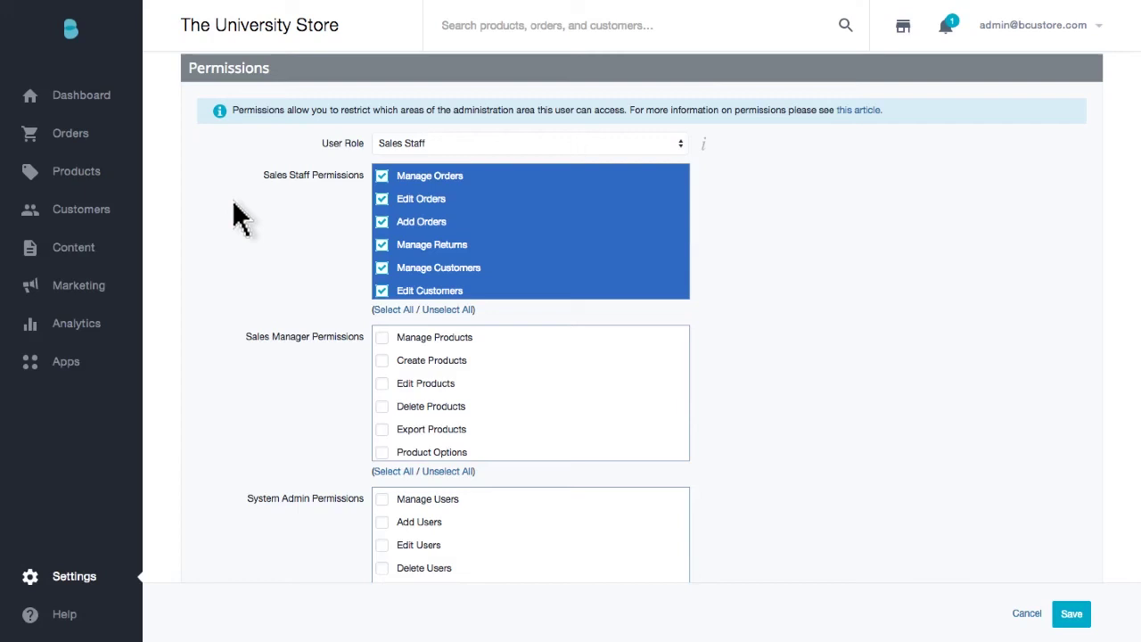
# Set the user role to Sales Manager and save the account.
pyautogui.click(501, 150)
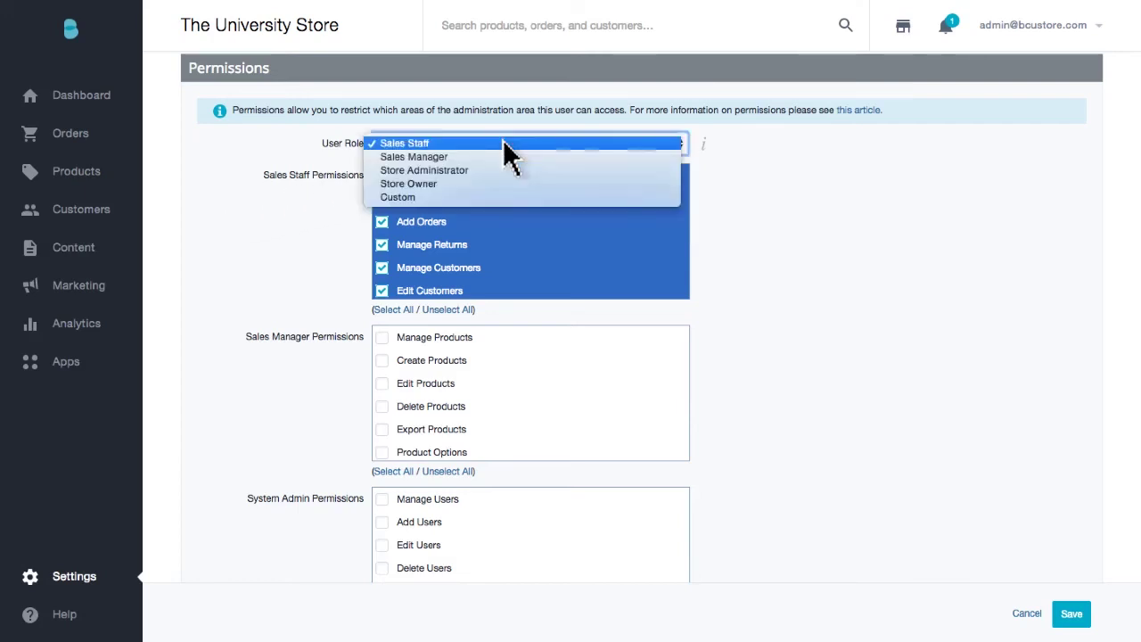
pyautogui.click(505, 158)
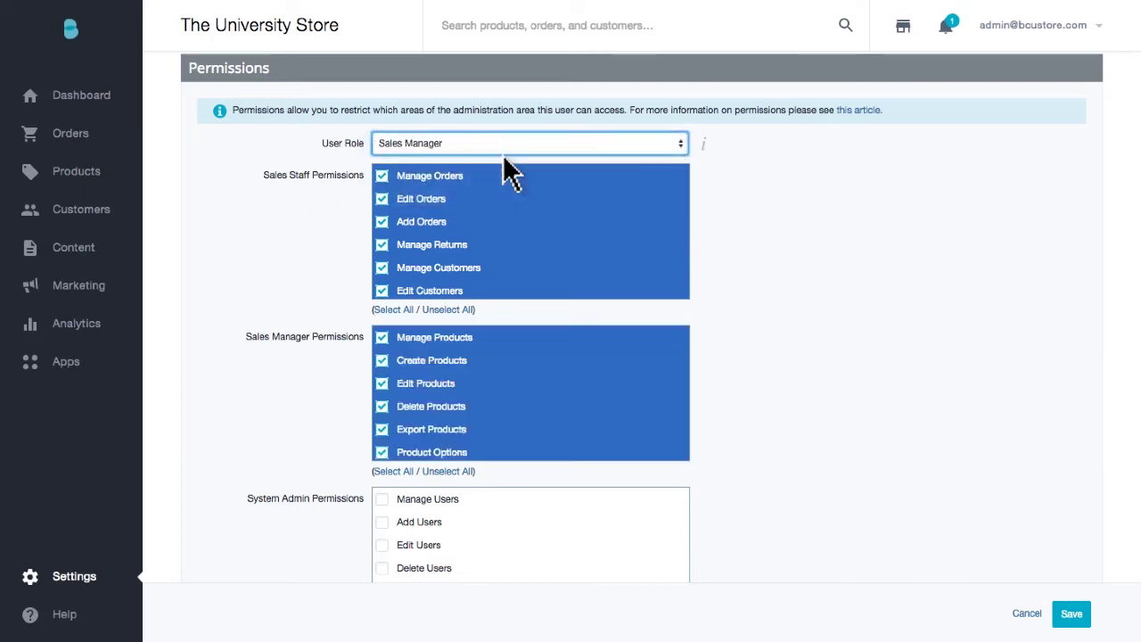
pyautogui.click(504, 148)
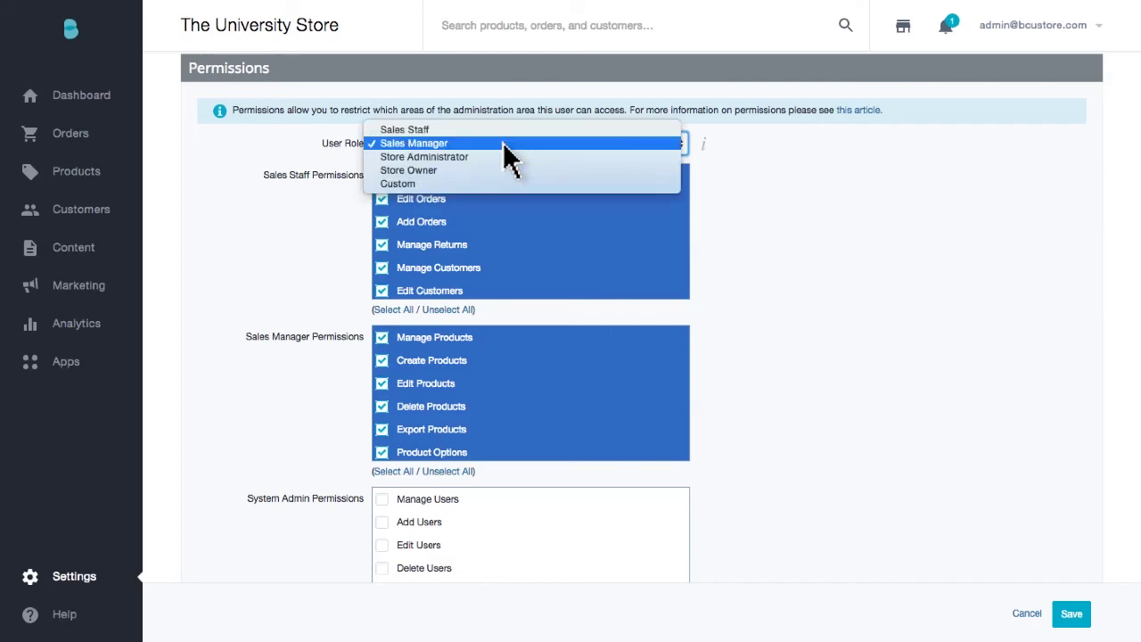
pyautogui.click(503, 156)
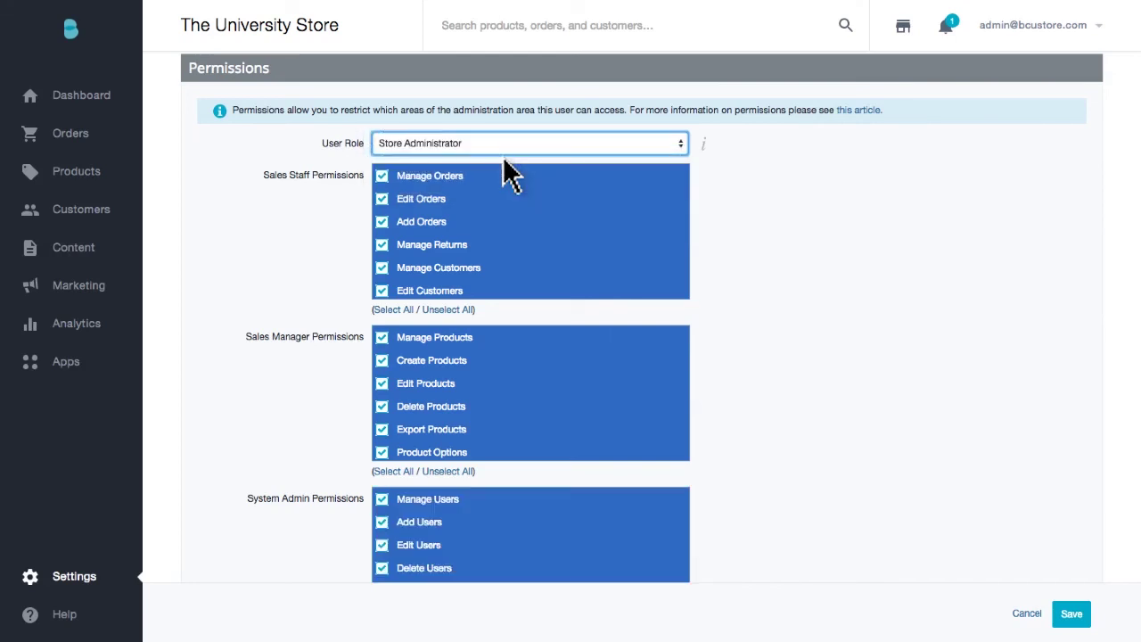
pyautogui.click(504, 143)
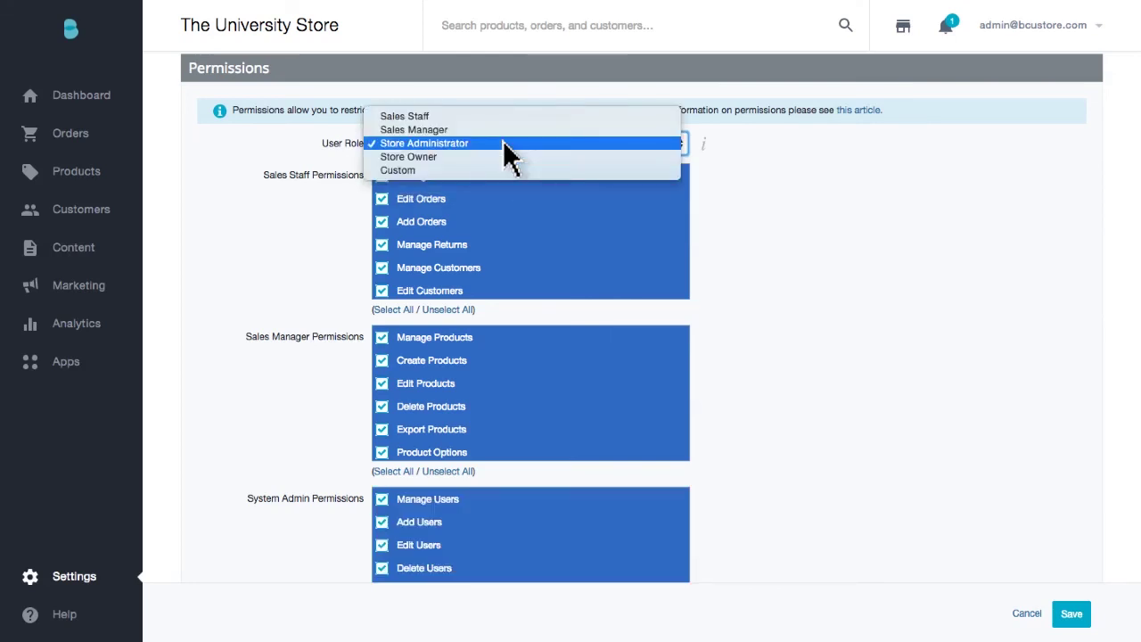
pyautogui.click(503, 129)
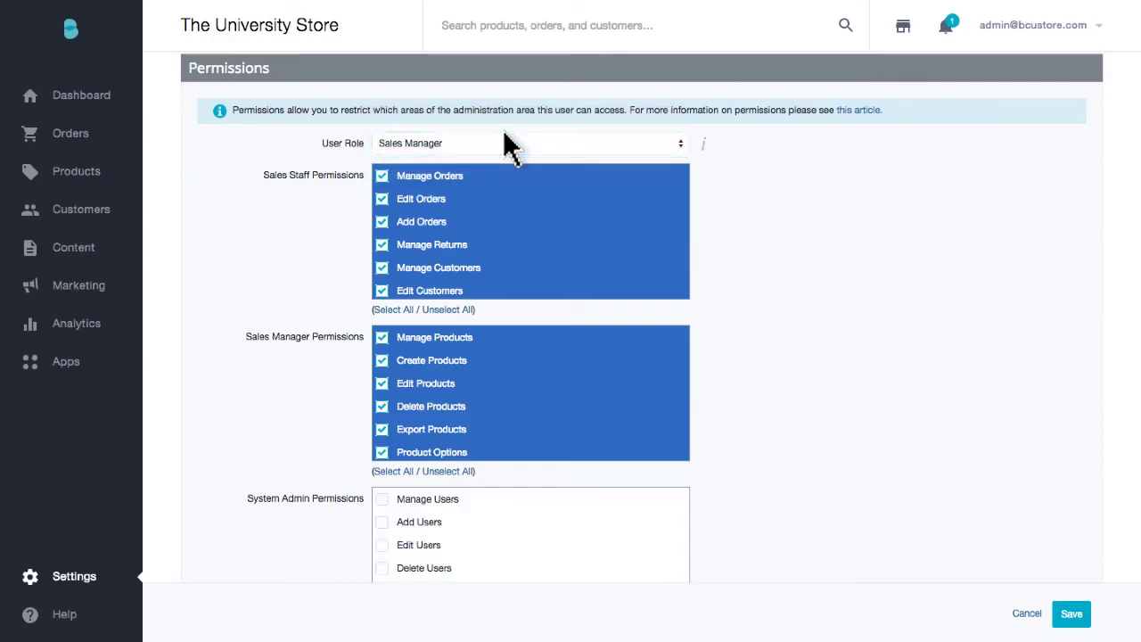
pyautogui.scroll(-5, 505, 135)
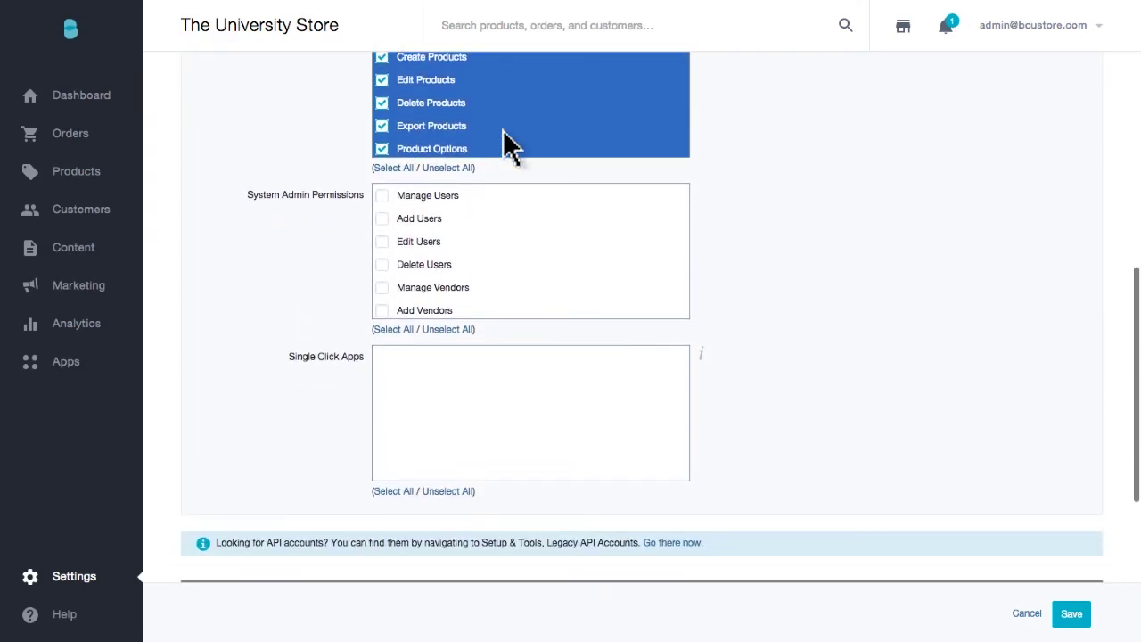
pyautogui.scroll(-5, 505, 145)
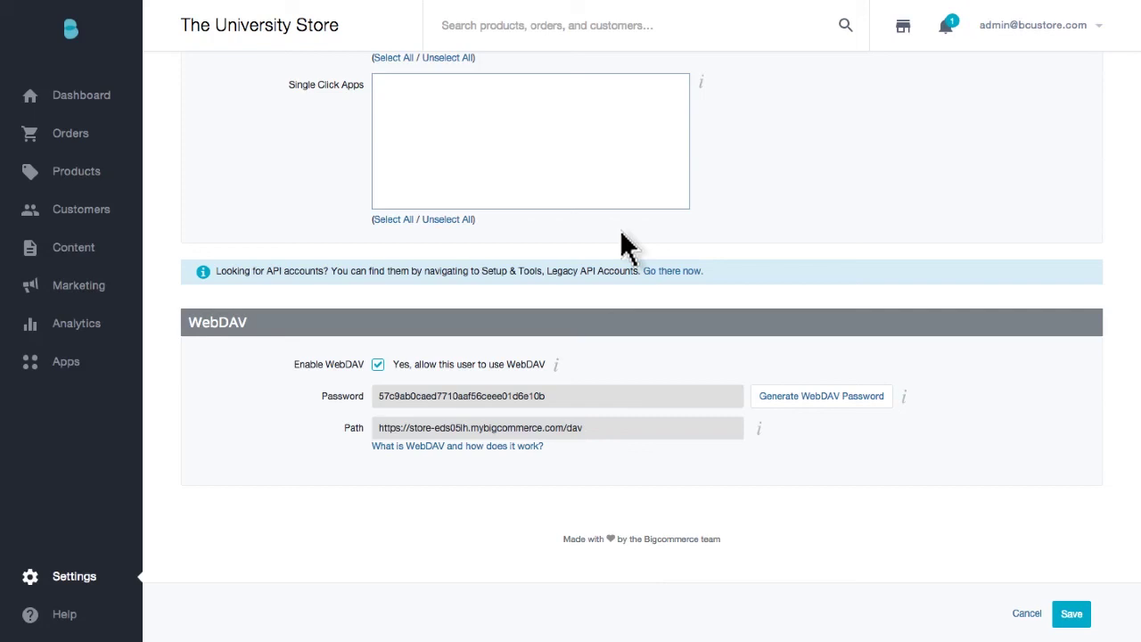
pyautogui.click(1072, 615)
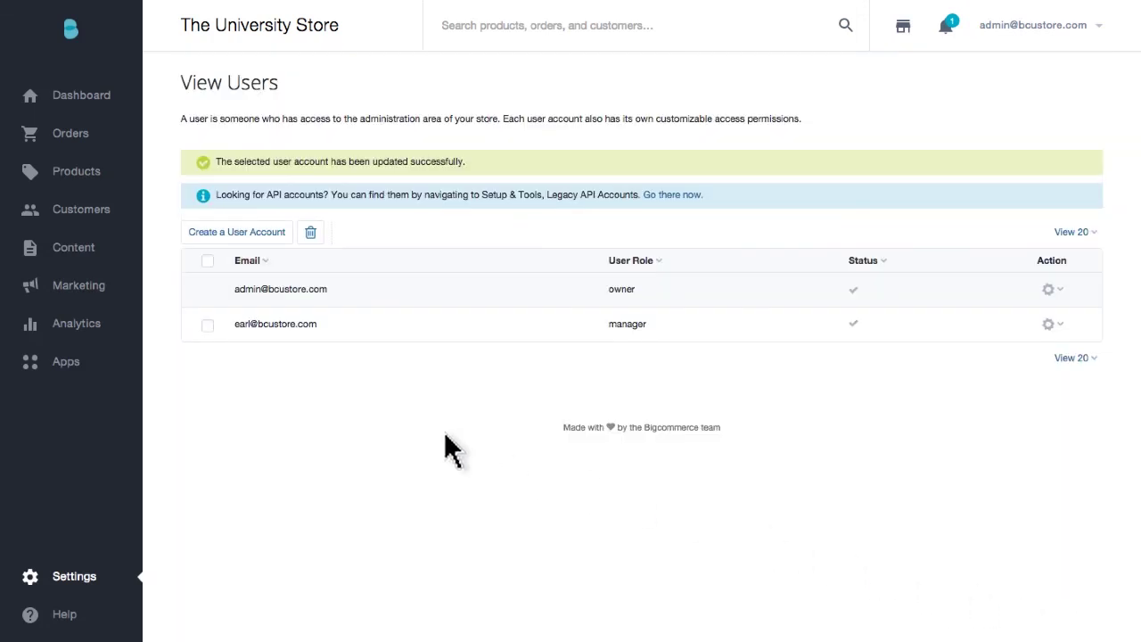
# Open the Analytics Overview dashboard showing 12 orders, $217 revenue and 619 visits.
pyautogui.click(78, 325)
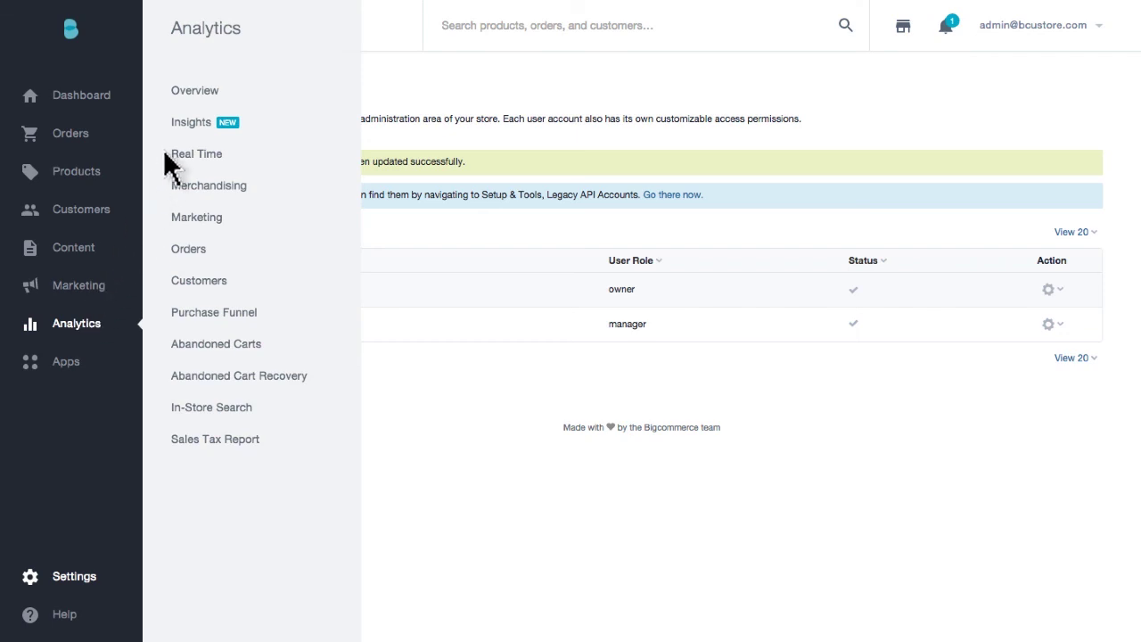
pyautogui.click(193, 92)
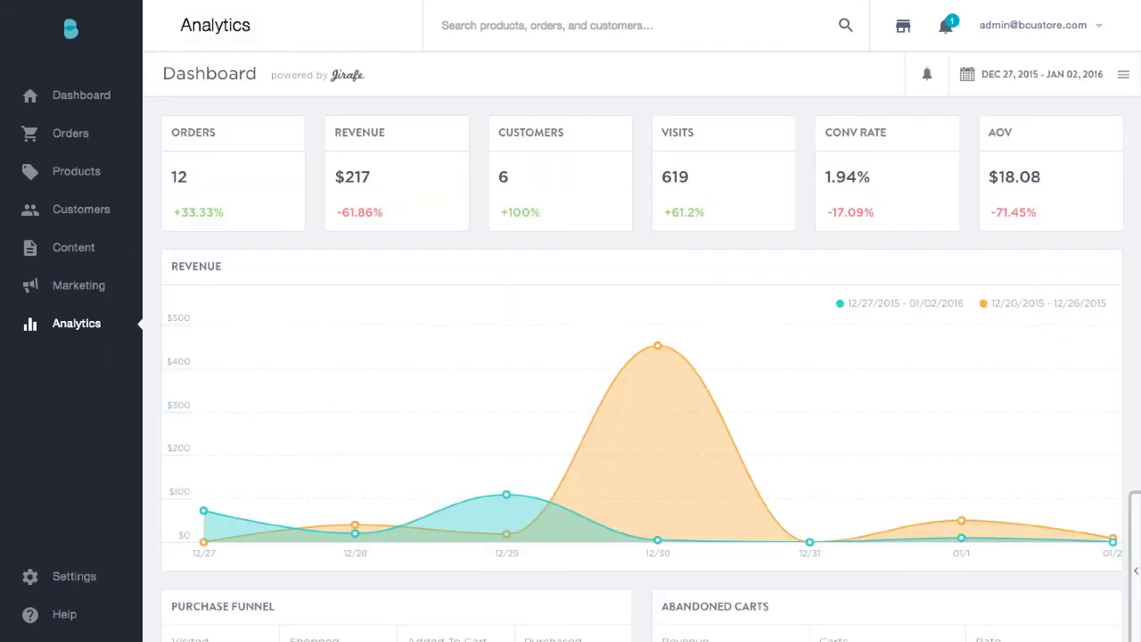
pyautogui.scroll(-3, 642, 347)
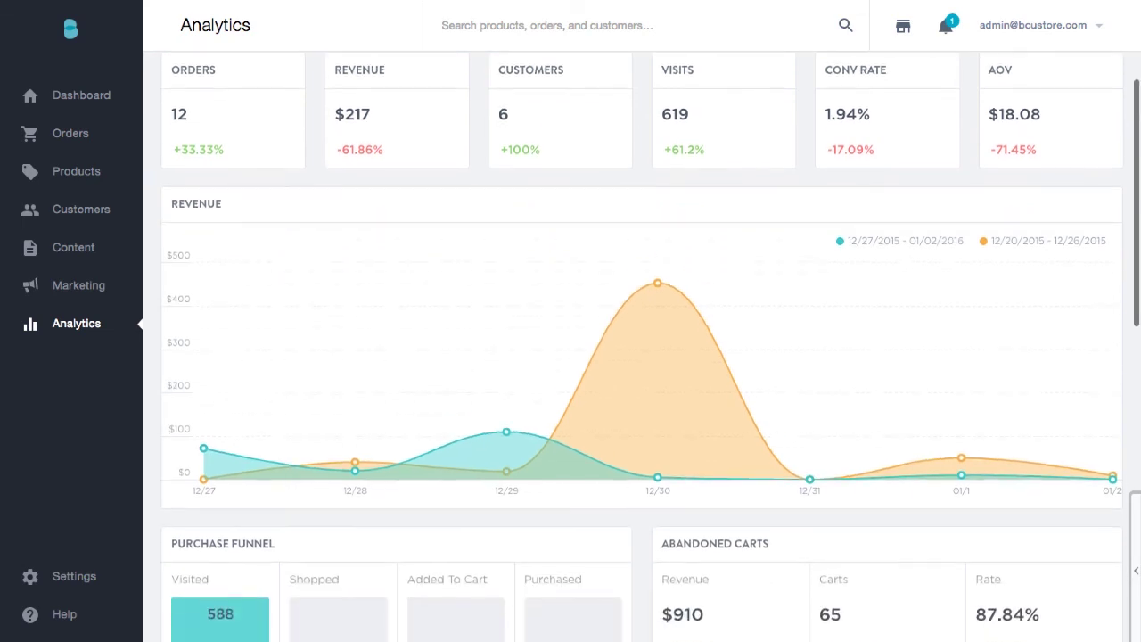